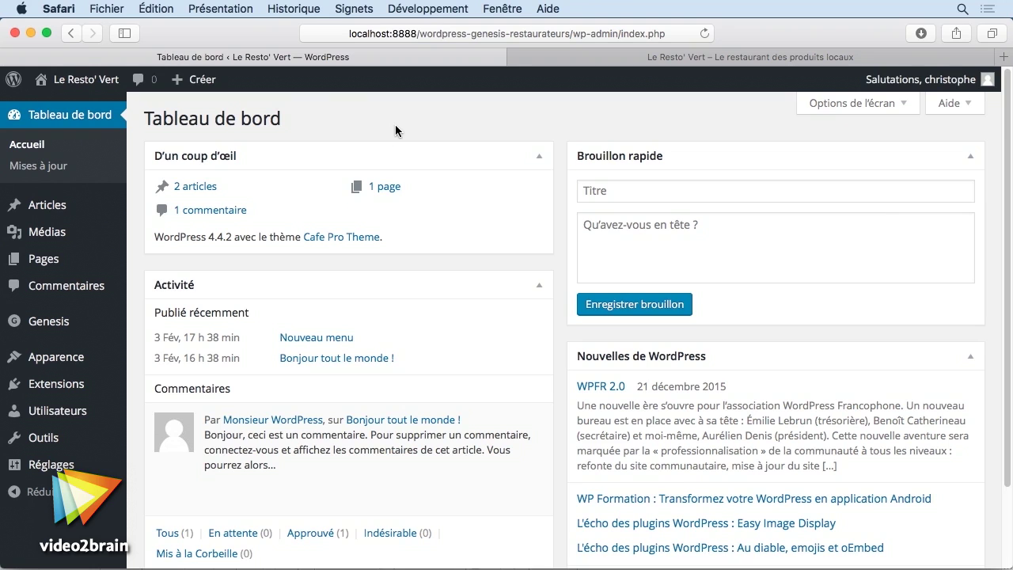
- Open the Genesis SEO settings in the dashboard, and open the "Nouveau menu" article on the public site
{"action": "mouse_move", "coordinate": [75, 323]}
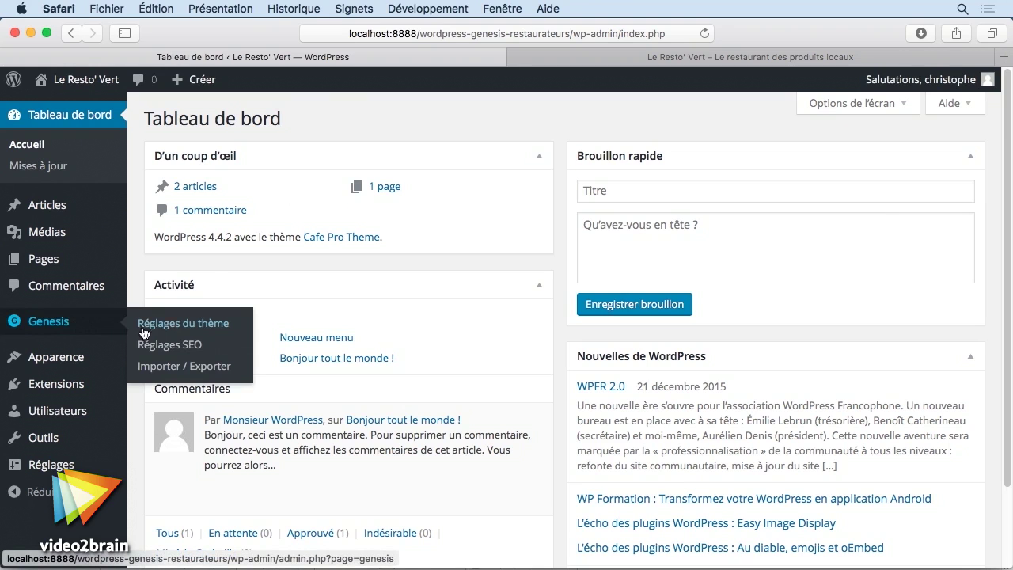
{"action": "left_click", "coordinate": [202, 347]}
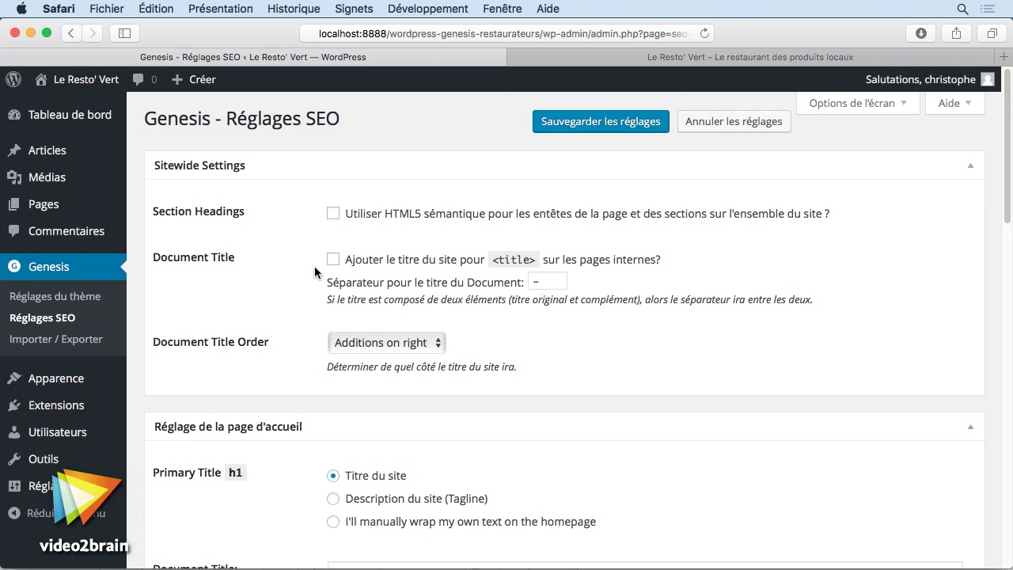
{"action": "left_click", "coordinate": [597, 62]}
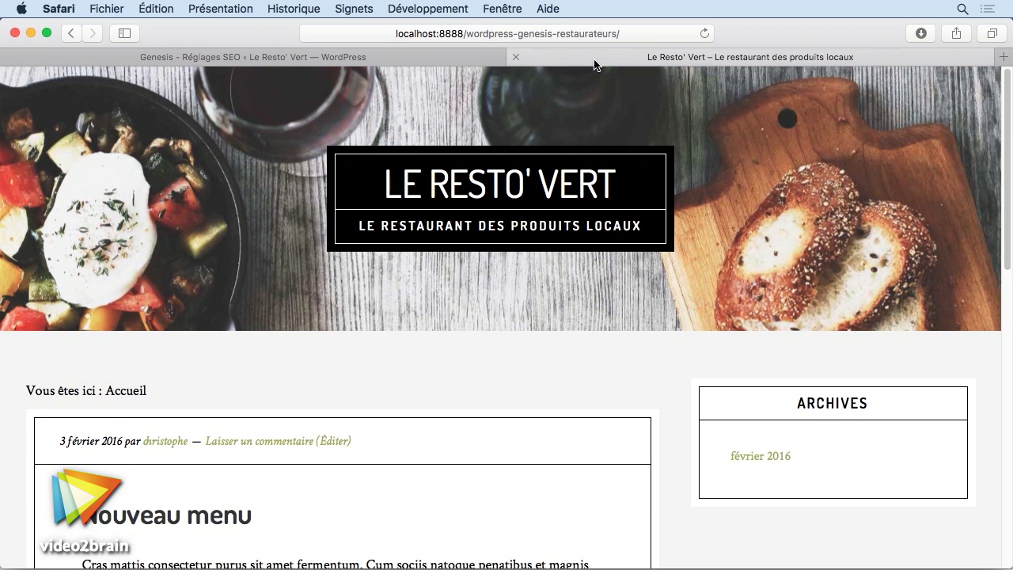
{"action": "scroll", "coordinate": [431, 411], "scroll_direction": "down", "scroll_amount": 5}
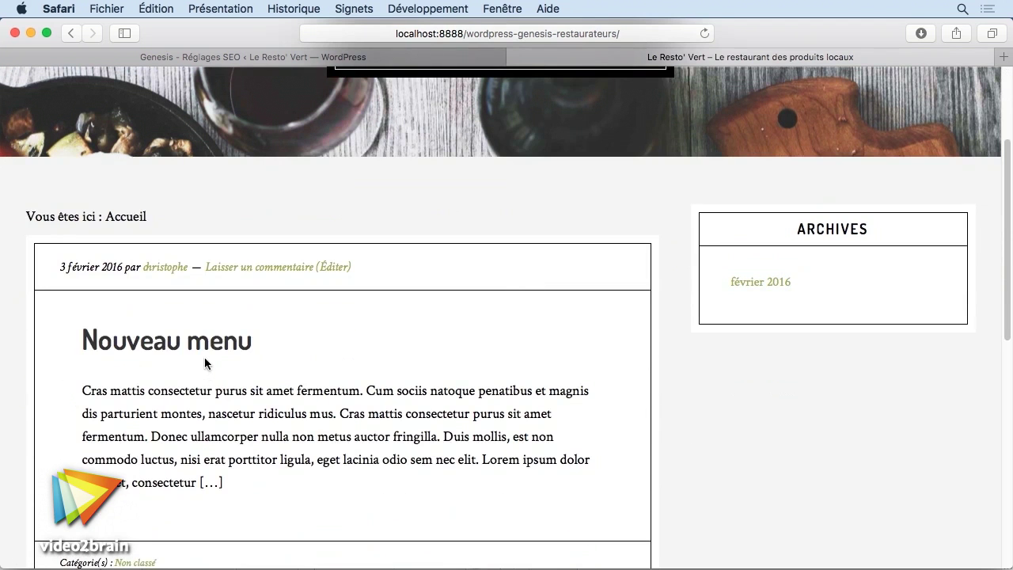
{"action": "left_click", "coordinate": [209, 356]}
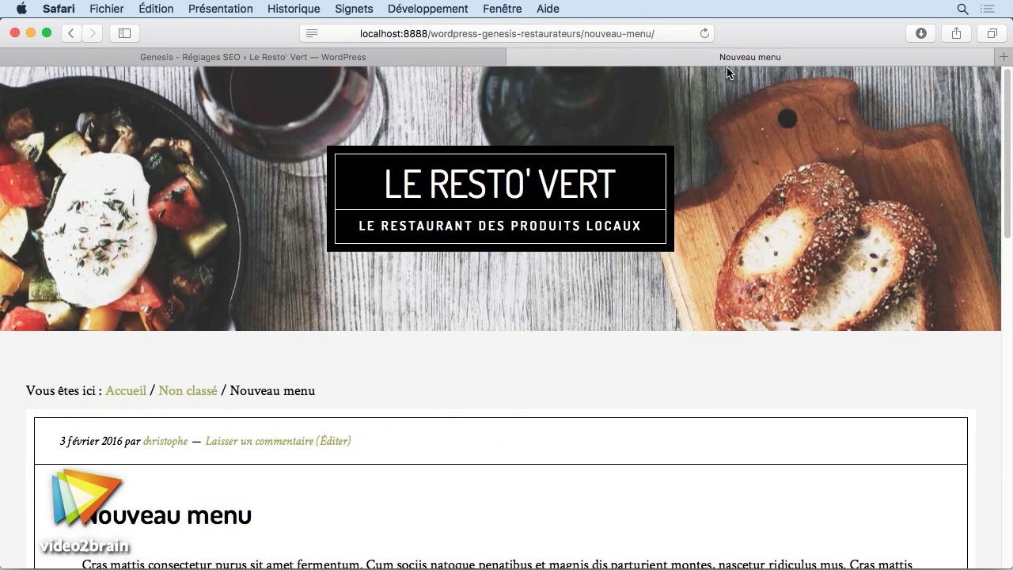
- Inspect the title tag in the "Nouveau menu" page's source code, and close the inspector
{"action": "right_click", "coordinate": [577, 369]}
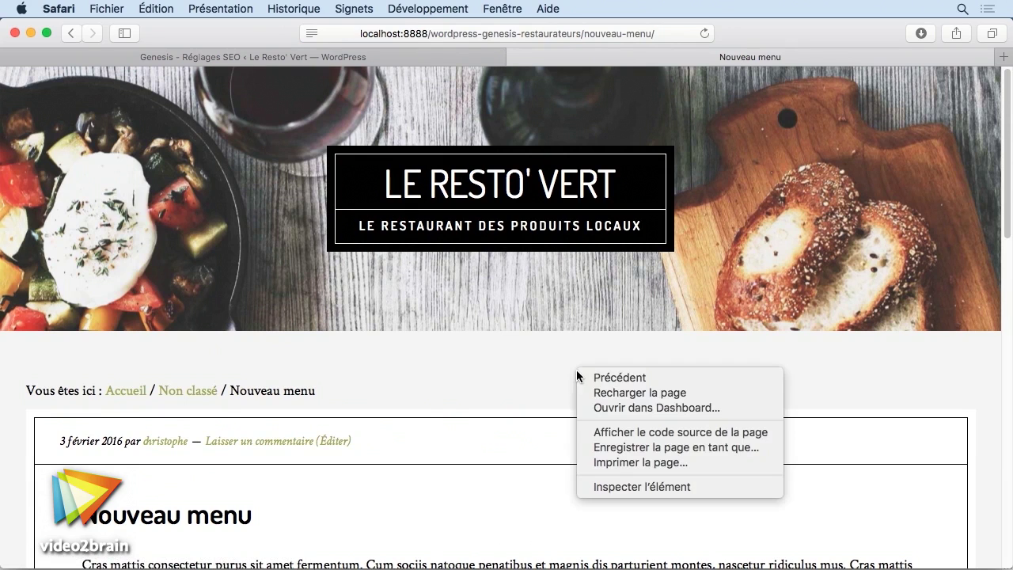
{"action": "left_click", "coordinate": [625, 432]}
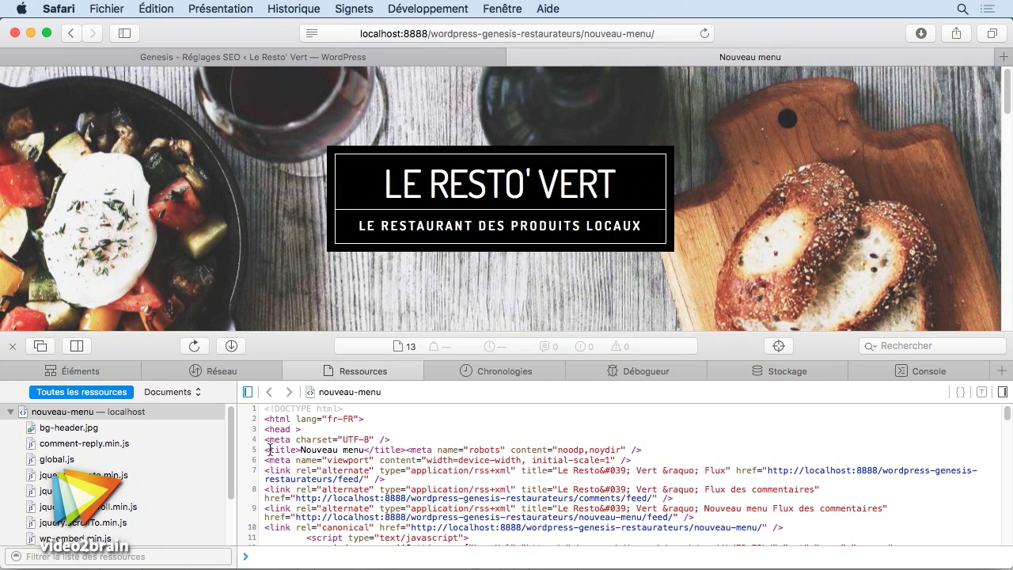
{"action": "left_click_drag", "start_coordinate": [264, 450], "coordinate": [409, 457]}
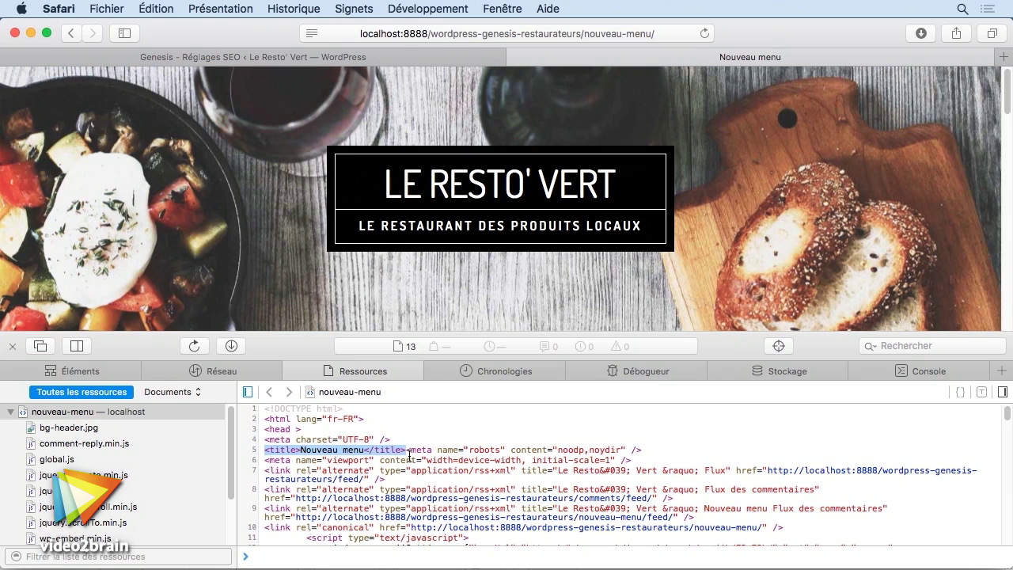
{"action": "left_click", "coordinate": [13, 346]}
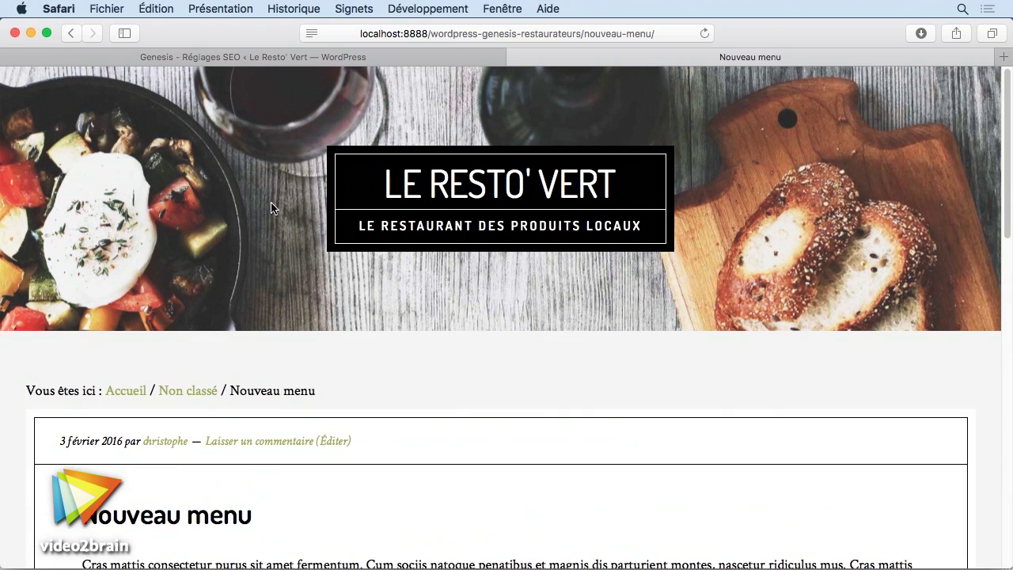
- Enable adding the site title to the title tag on internal pages in the sitewide SEO settings, and save
{"action": "left_click", "coordinate": [339, 62]}
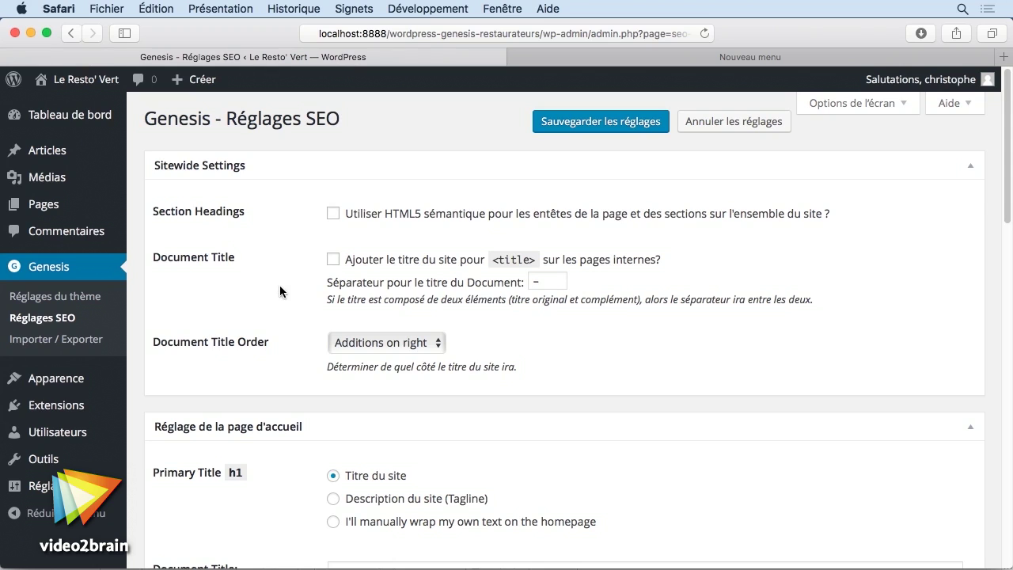
{"action": "left_click", "coordinate": [333, 259]}
{"action": "left_click", "coordinate": [583, 123]}
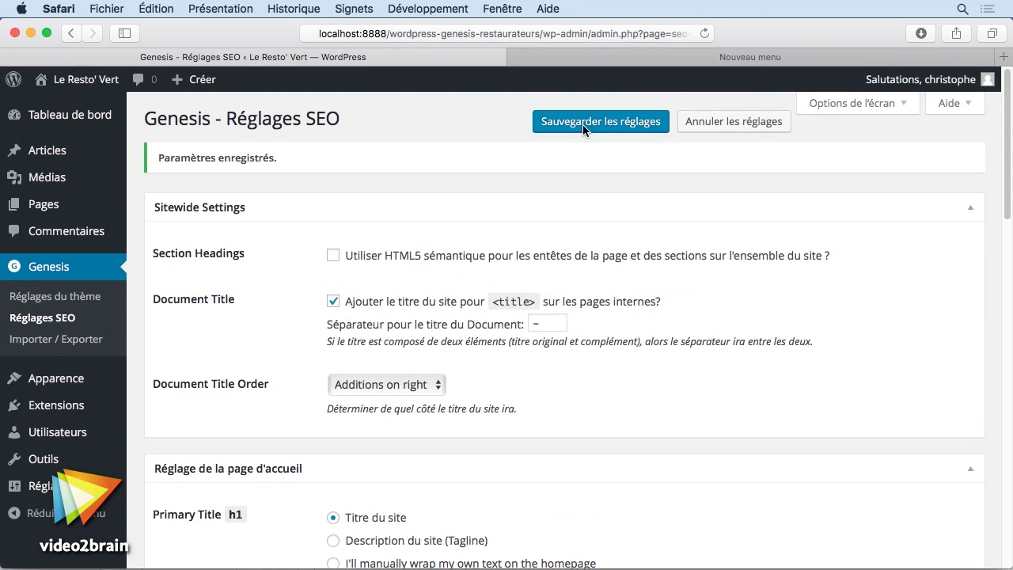
- Reload the "Nouveau menu" article and check the updated title tag in its source code, closing the inspector when done
{"action": "left_click", "coordinate": [596, 59]}
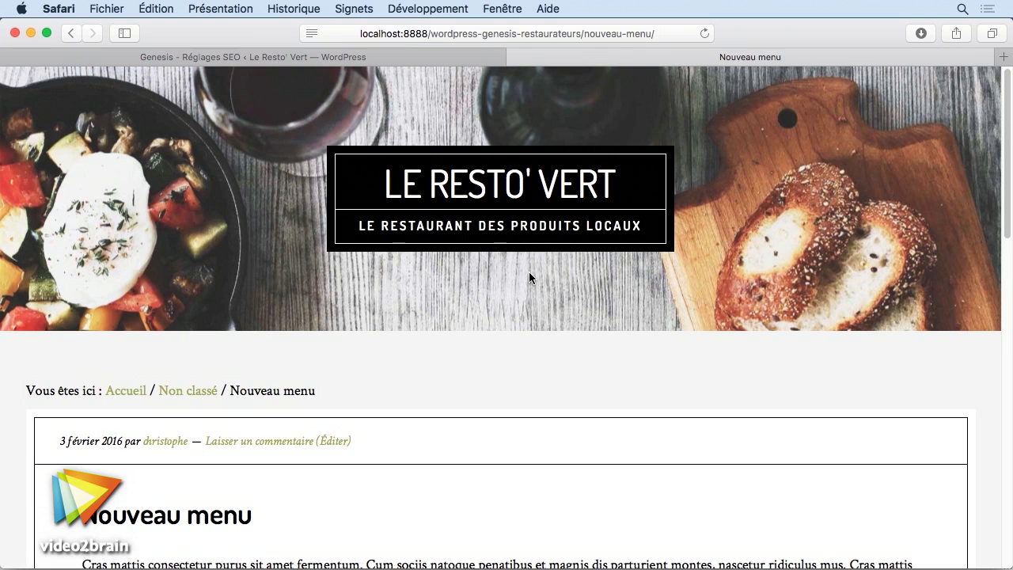
{"action": "key", "text": "super+r"}
{"action": "right_click", "coordinate": [531, 346]}
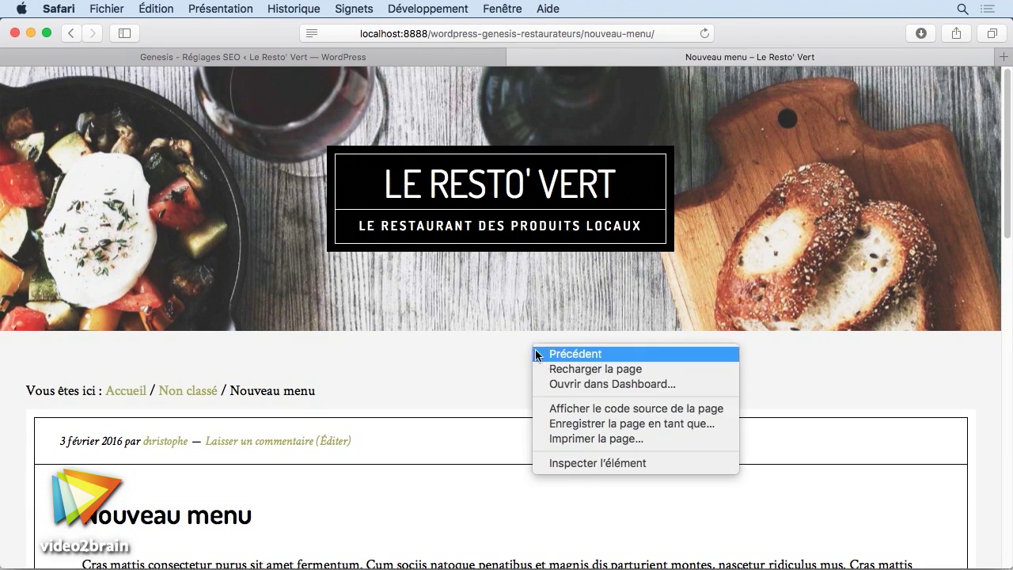
{"action": "left_click", "coordinate": [590, 408]}
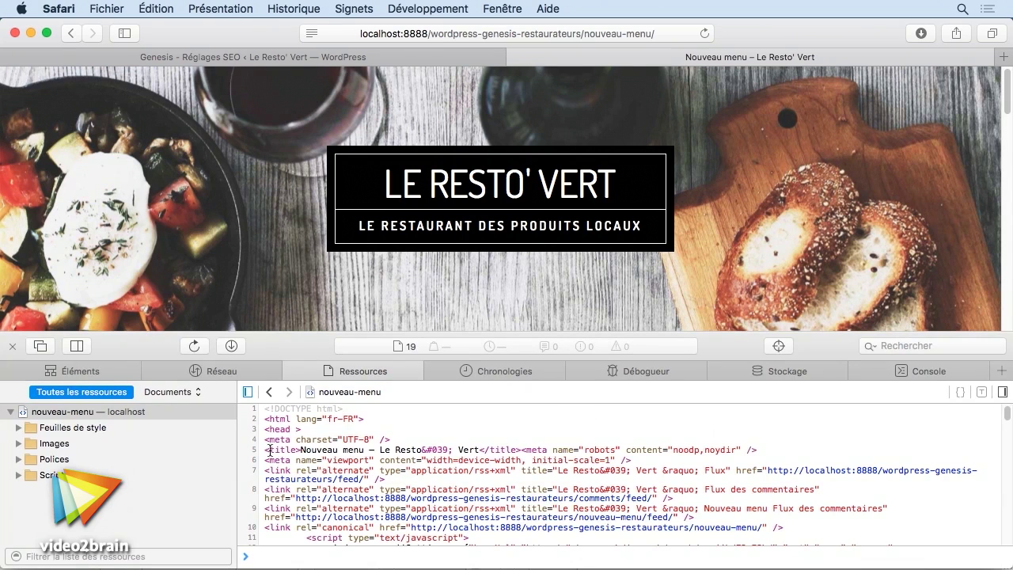
{"action": "left_click_drag", "start_coordinate": [271, 451], "coordinate": [528, 450]}
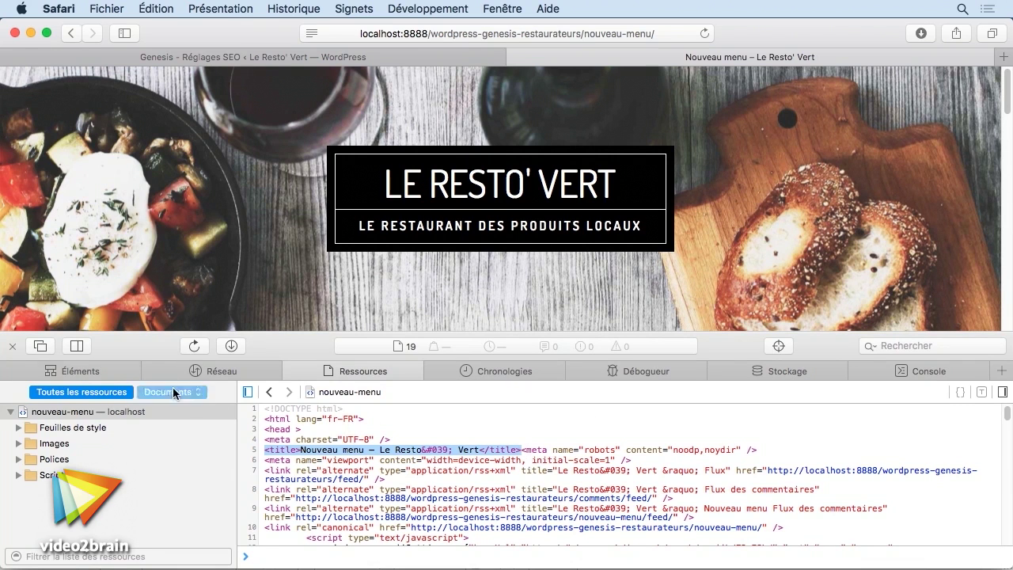
{"action": "left_click", "coordinate": [12, 348]}
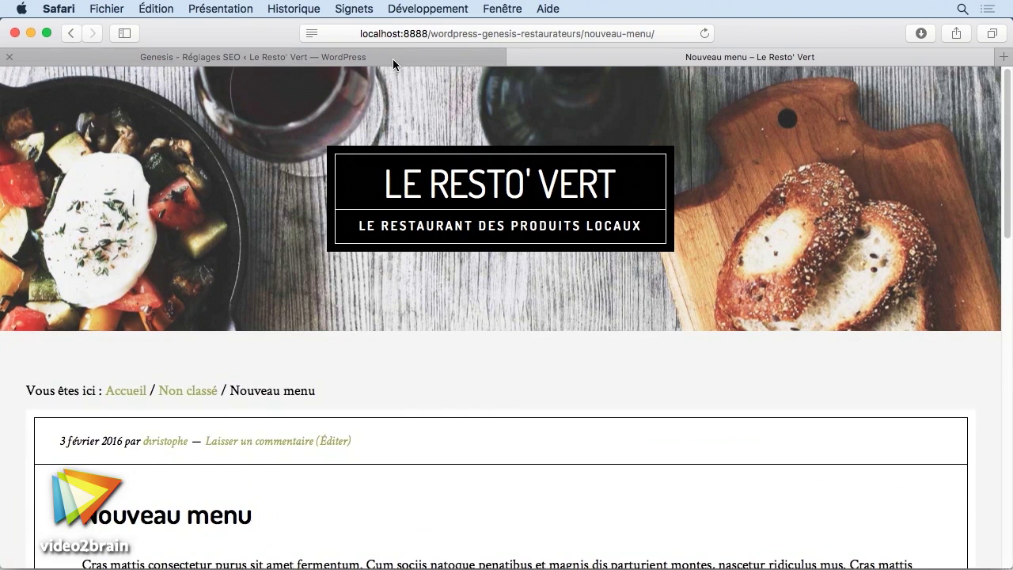
- Review the homepage section of the SEO settings, and open the site's home page to check its current title
{"action": "left_click", "coordinate": [393, 59]}
{"action": "scroll", "coordinate": [294, 324], "scroll_direction": "down", "scroll_amount": 5}
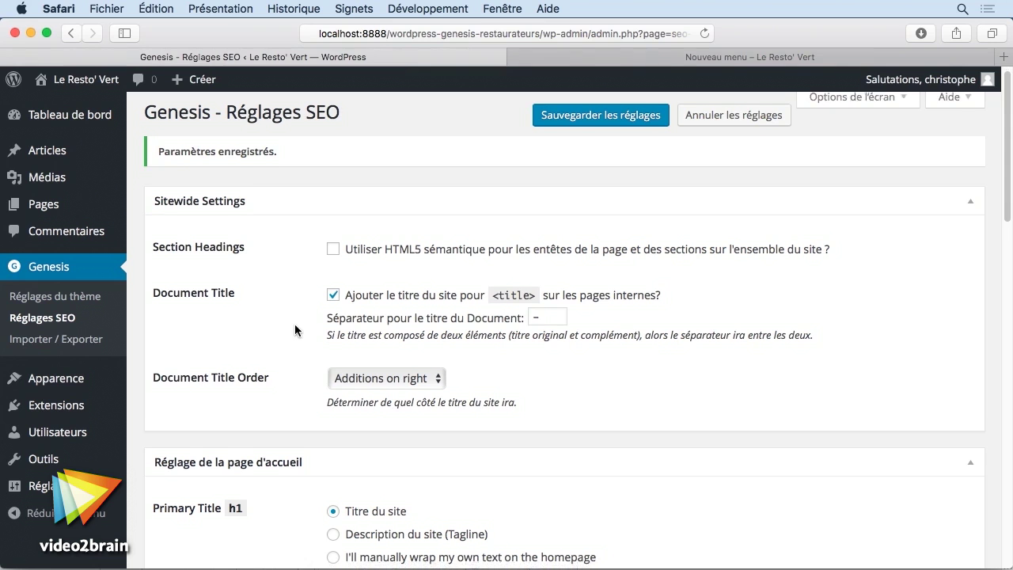
{"action": "scroll", "coordinate": [295, 325], "scroll_direction": "down", "scroll_amount": 3}
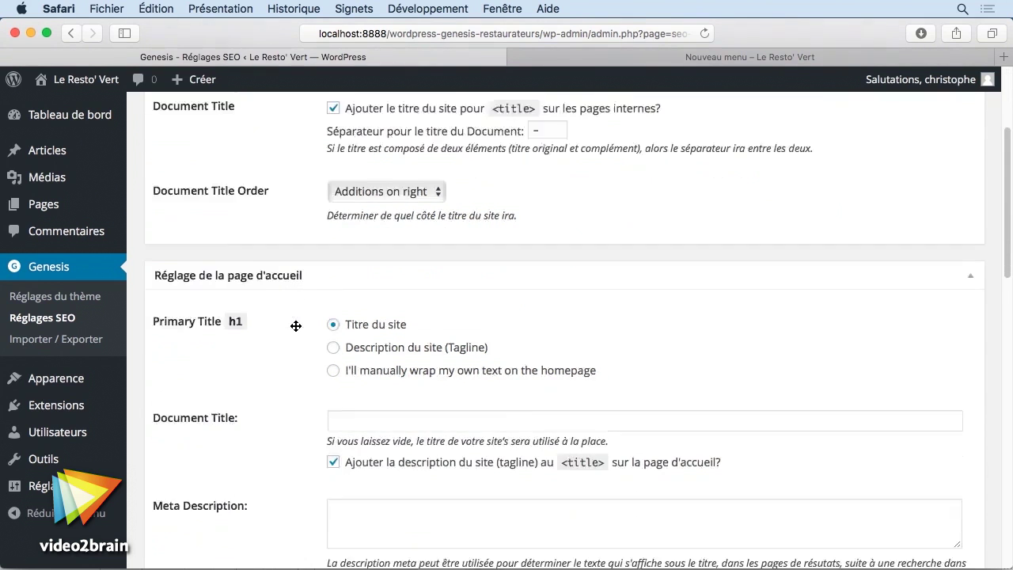
{"action": "scroll", "coordinate": [294, 324], "scroll_direction": "down", "scroll_amount": 2}
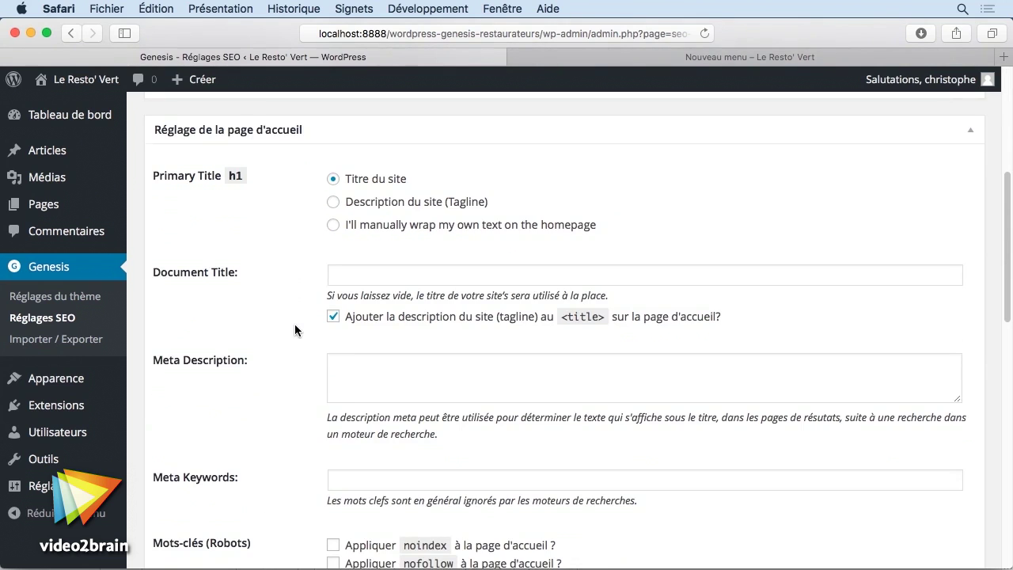
{"action": "scroll", "coordinate": [295, 329], "scroll_direction": "down", "scroll_amount": 1}
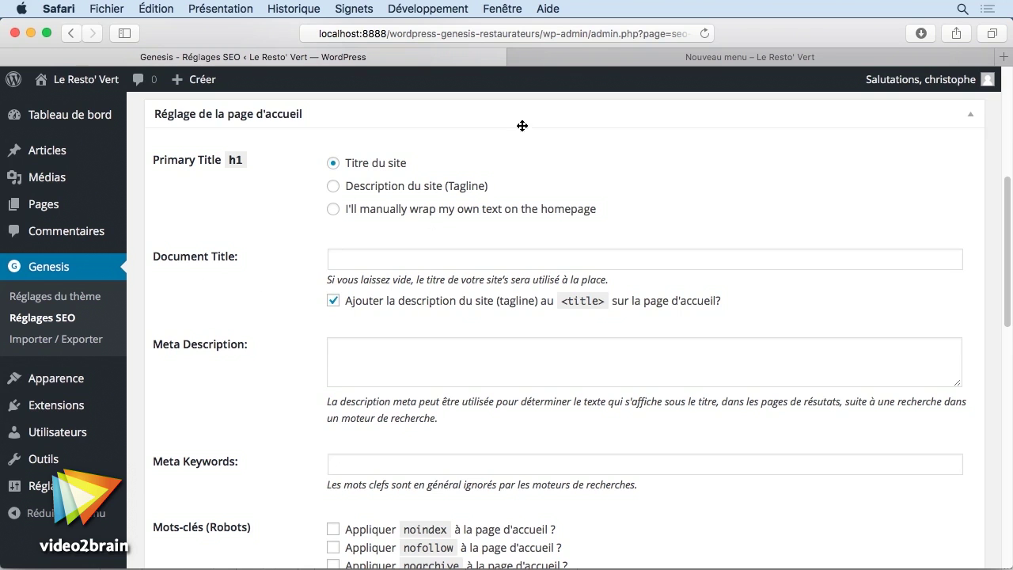
{"action": "left_click", "coordinate": [602, 59]}
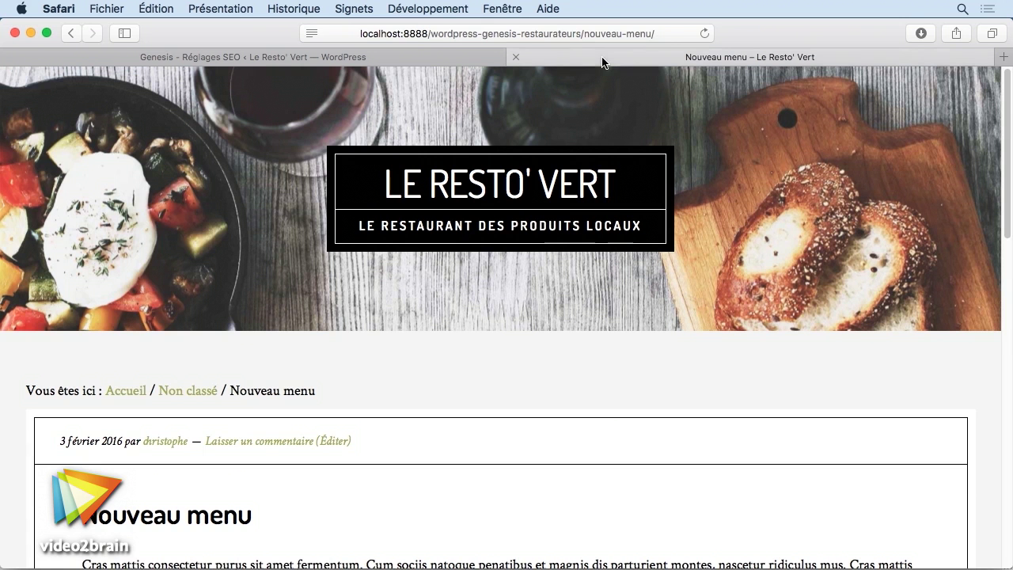
{"action": "left_click", "coordinate": [480, 192]}
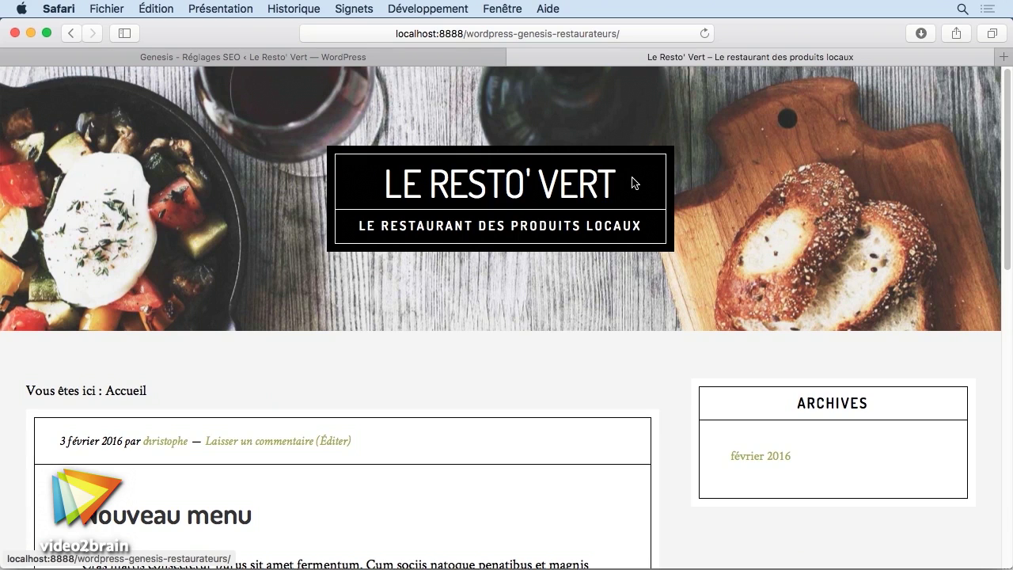
- Enter "Le Resto' Vert vous propose des produits locaux et de saison" as the homepage Document Title in the SEO settings
{"action": "key", "text": "ctrl+shift+Tab"}
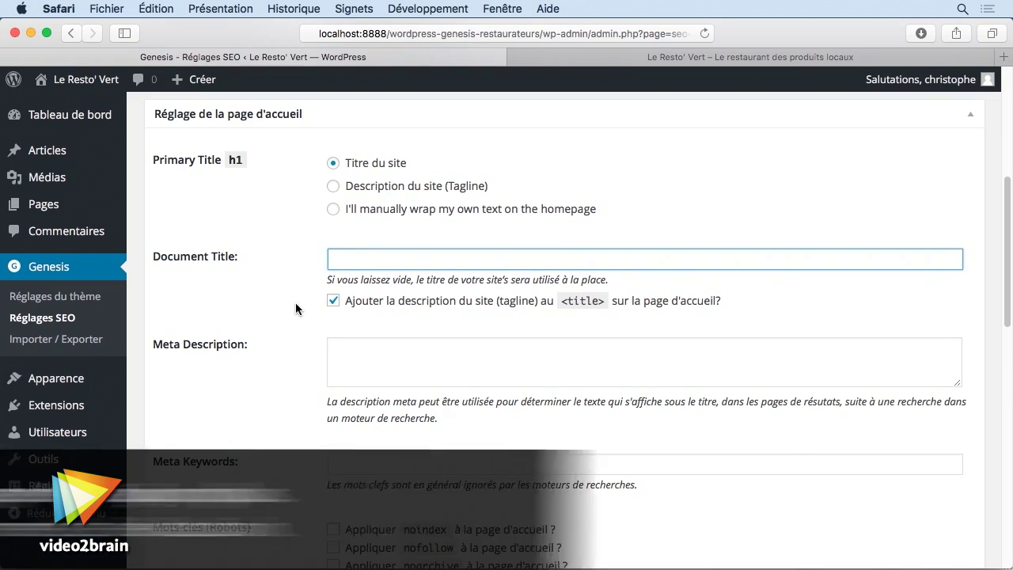
{"action": "type", "text": "Le Resto'"}
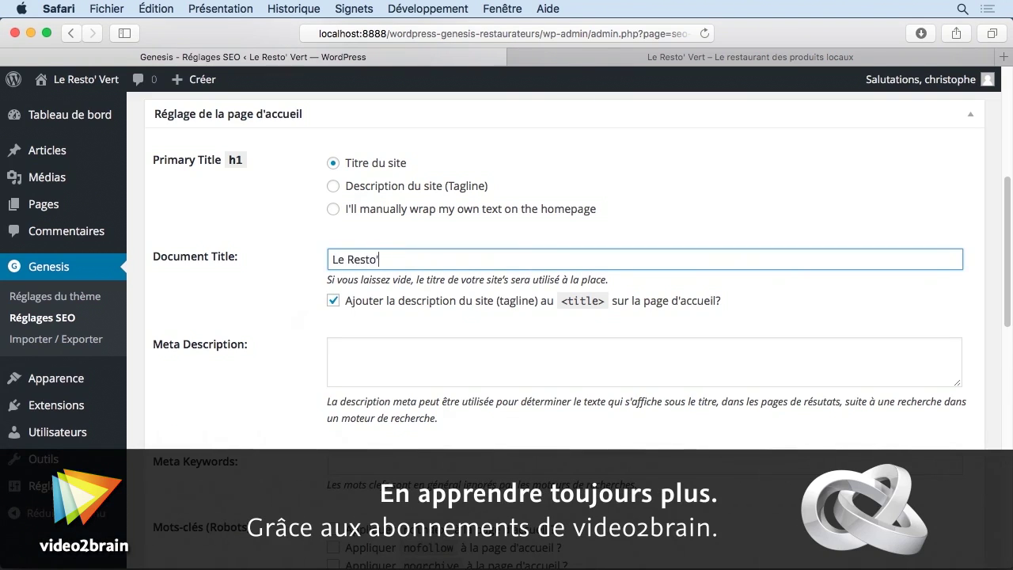
{"action": "type", "text": " Vert vous propo"}
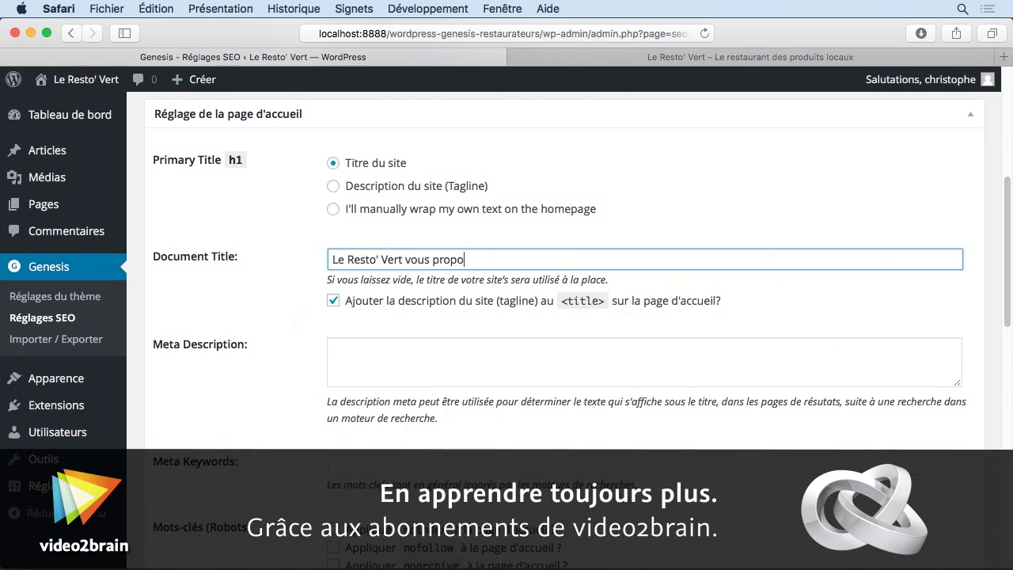
{"action": "type", "text": "se des produits"}
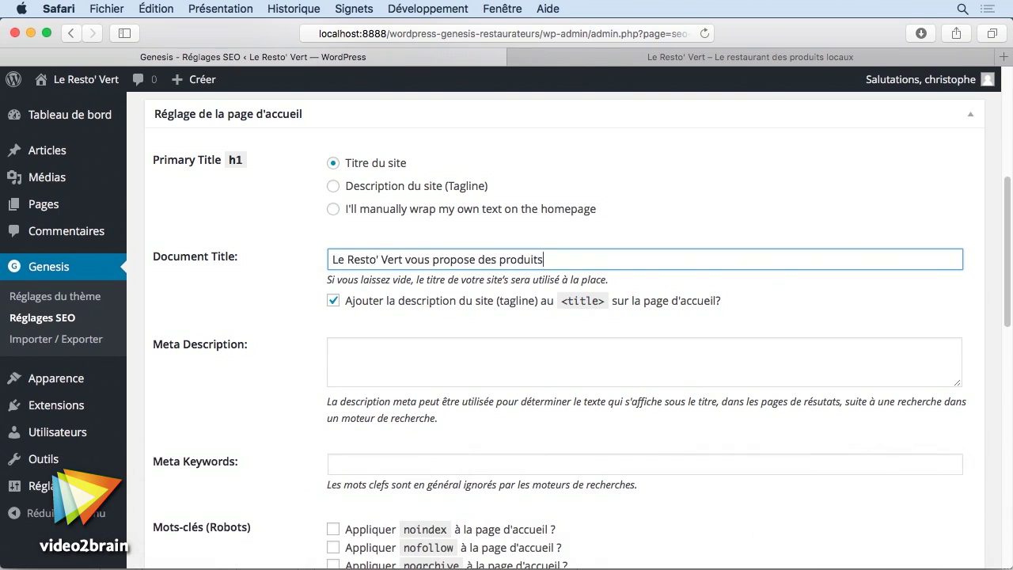
{"action": "type", "text": " locaux et de saison"}
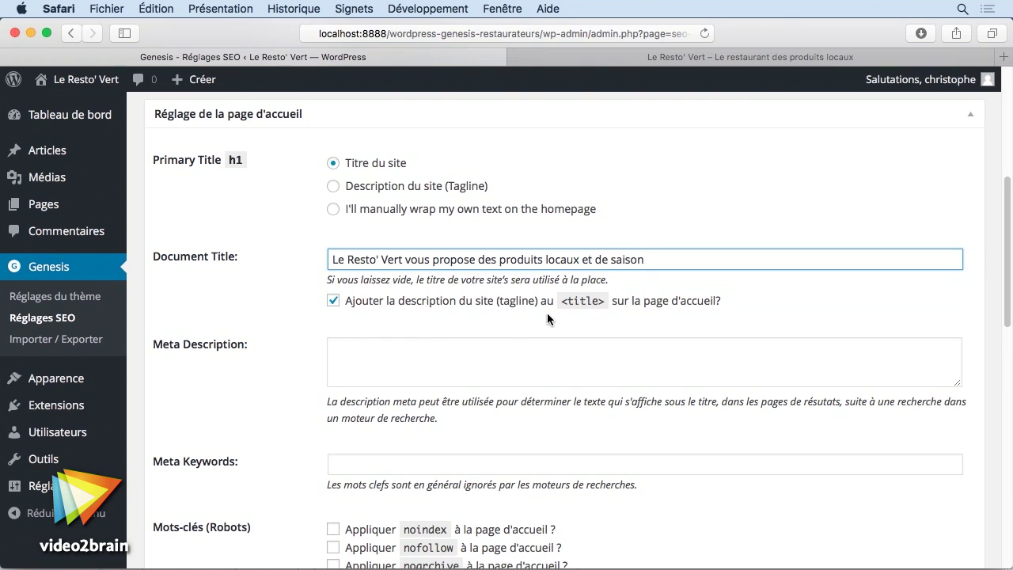
- Save the SEO settings and reload the site's home page to check its document title
{"action": "key", "text": "Return"}
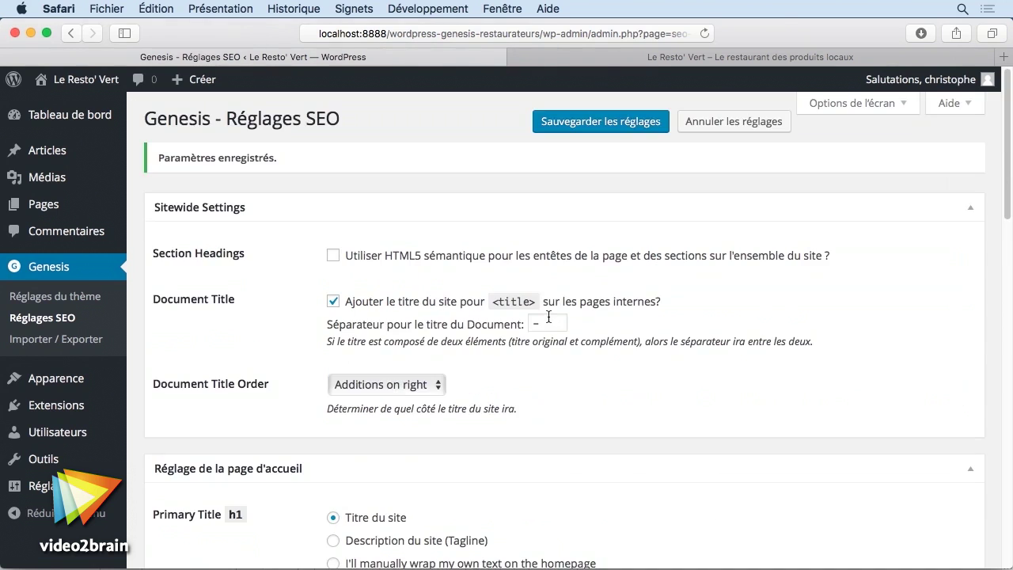
{"action": "left_click", "coordinate": [612, 127]}
{"action": "left_click", "coordinate": [615, 58]}
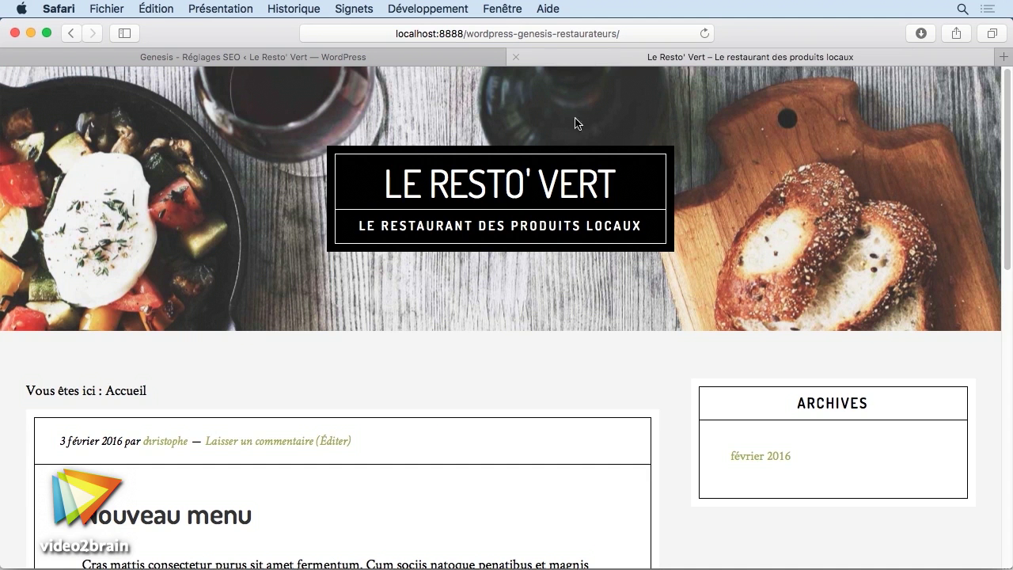
{"action": "left_click", "coordinate": [507, 197]}
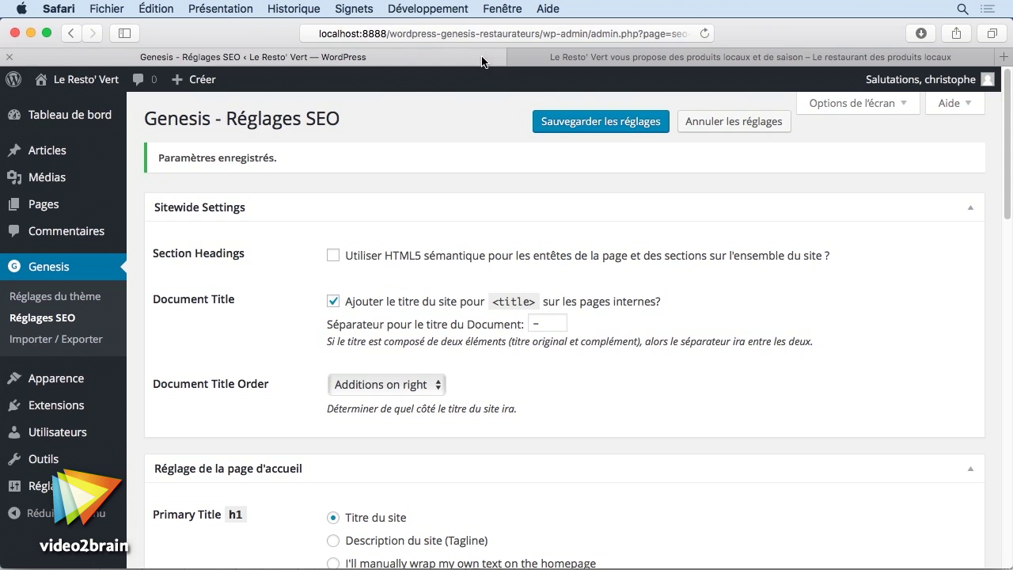
- Copy the homepage Document Title text into the homepage Meta Description in the SEO settings
{"action": "left_click", "coordinate": [443, 57]}
{"action": "scroll", "coordinate": [300, 325], "scroll_direction": "down", "scroll_amount": 10}
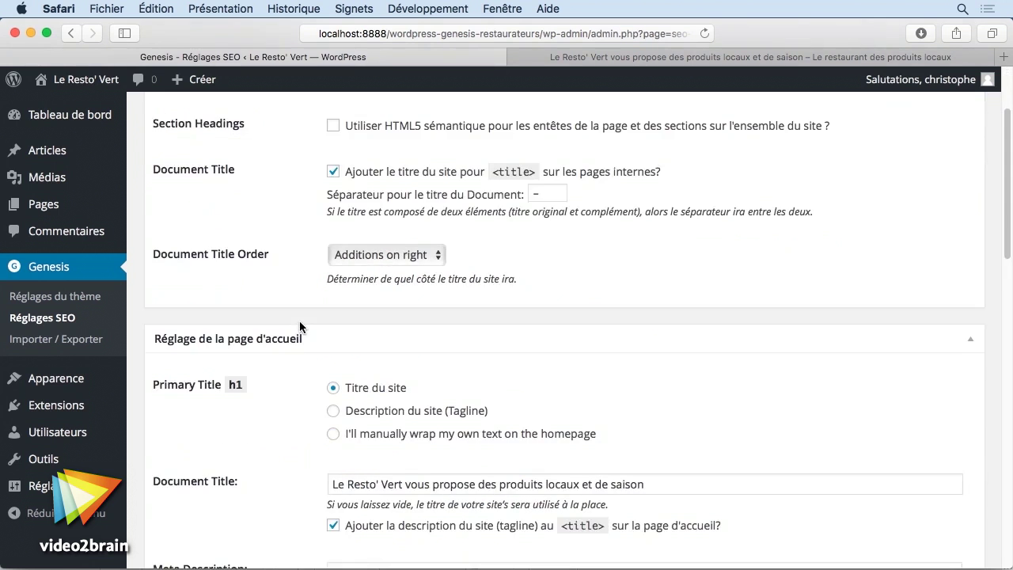
{"action": "scroll", "coordinate": [299, 326], "scroll_direction": "down", "scroll_amount": 3}
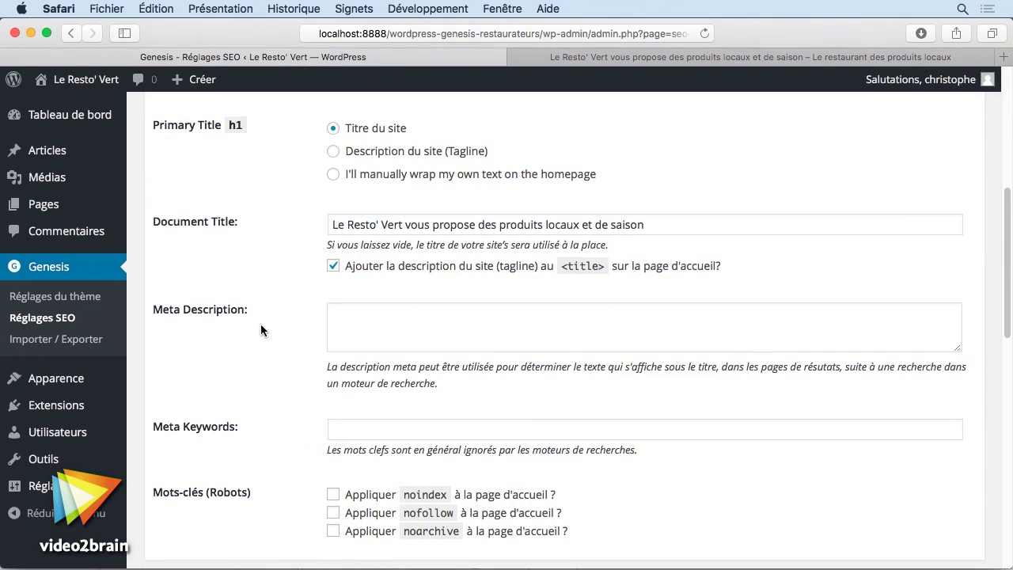
{"action": "left_click", "coordinate": [345, 317]}
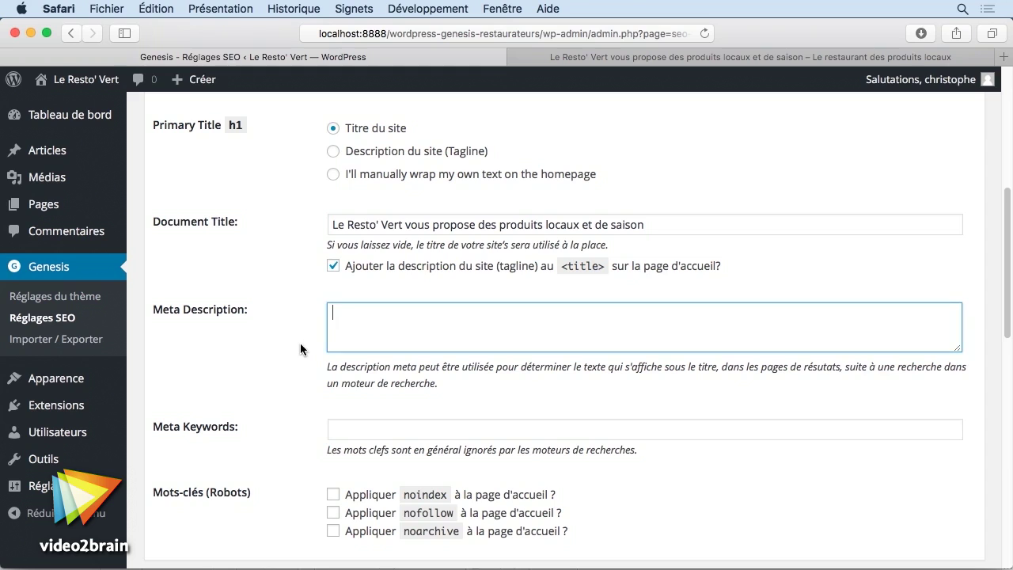
{"action": "left_click_drag", "start_coordinate": [645, 225], "coordinate": [305, 228]}
{"action": "key", "text": "super+c"}
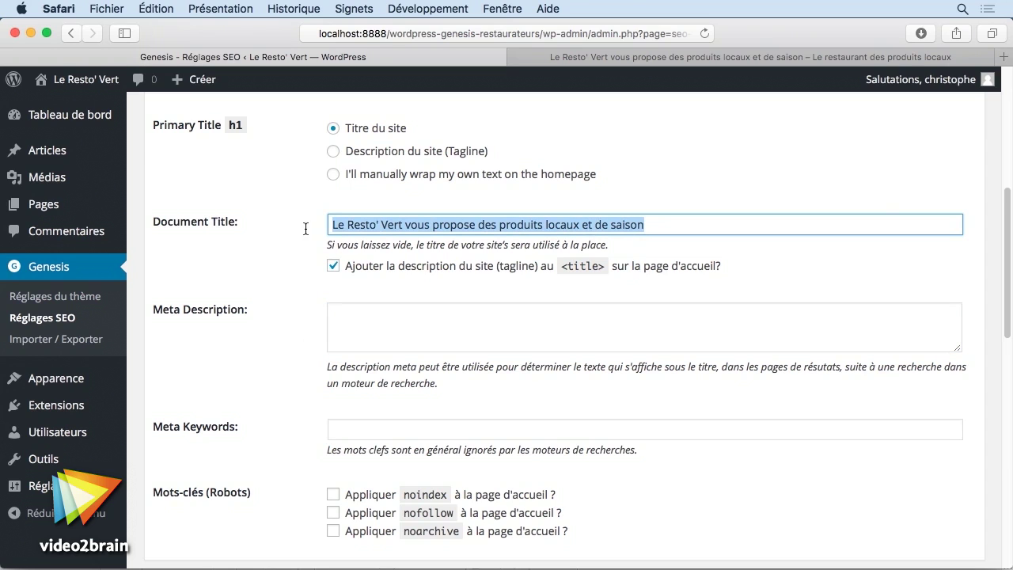
{"action": "left_click", "coordinate": [342, 321]}
{"action": "key", "text": "super+v"}
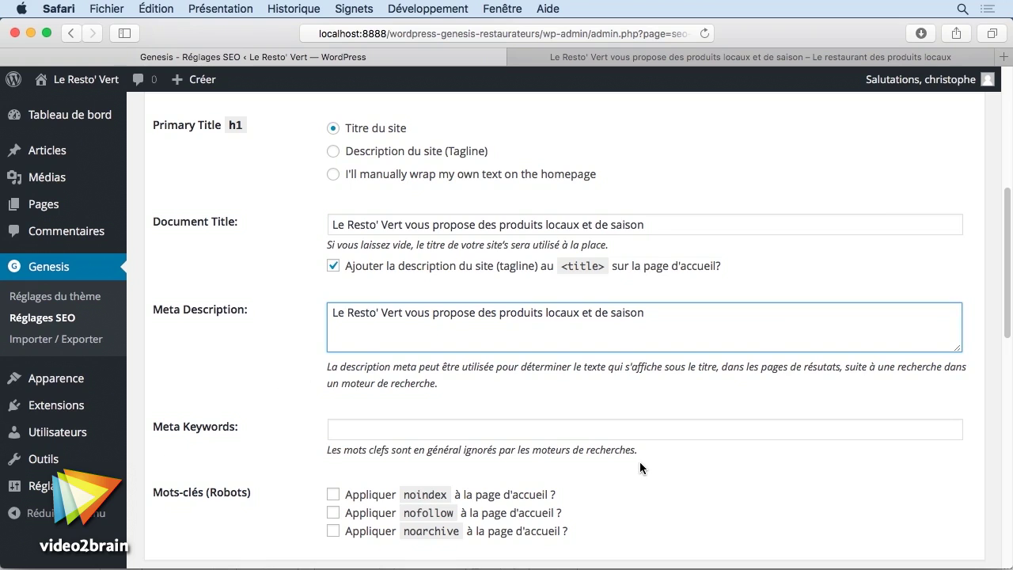
- Enter "restaurant,produits locaux,produits de saison" as the homepage Meta Keywords and save the SEO settings
{"action": "left_click", "coordinate": [356, 430]}
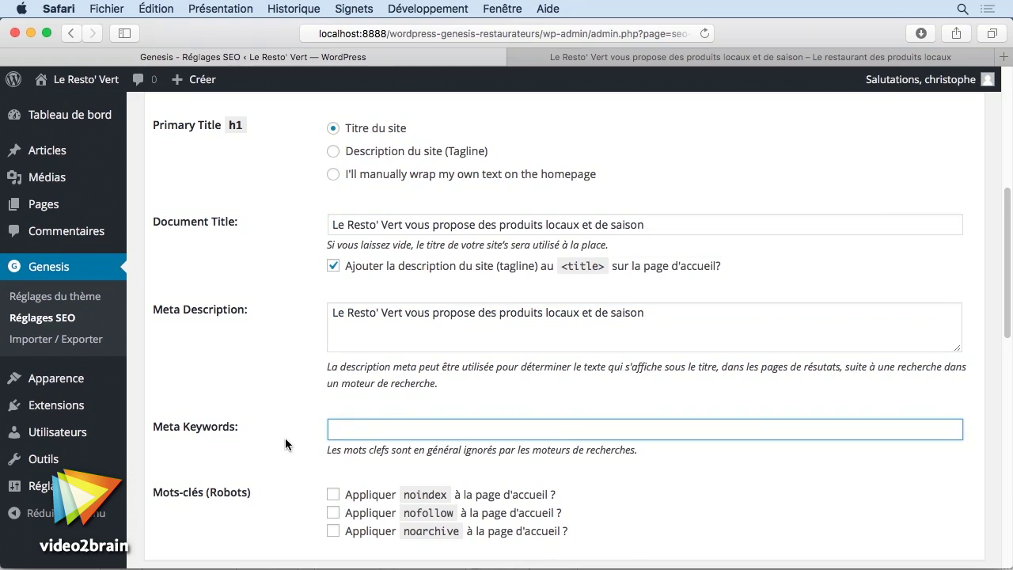
{"action": "type", "text": "restaurant,produits locaux,pro"}
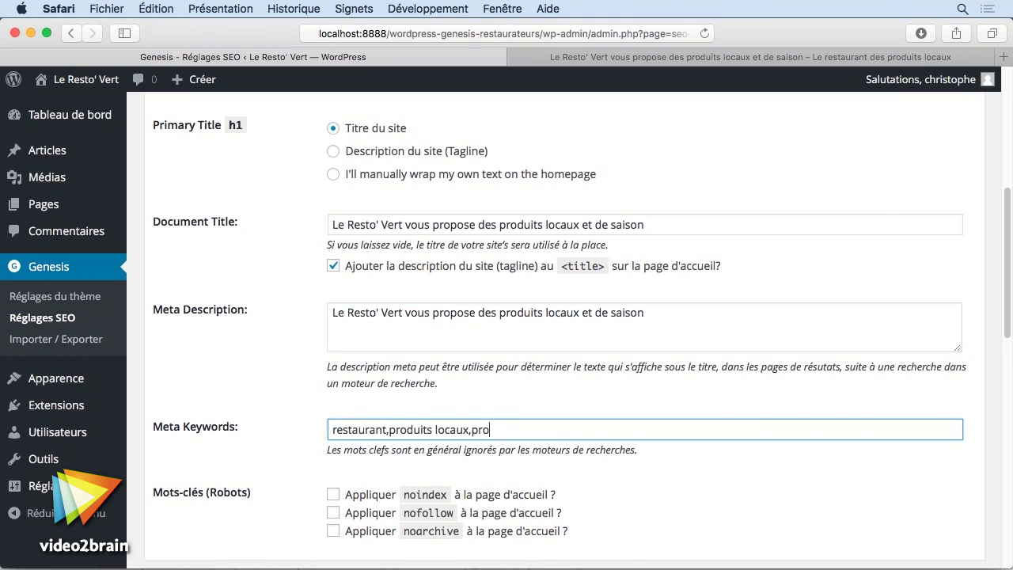
{"action": "type", "text": "duits de saison"}
{"action": "key", "text": "Return"}
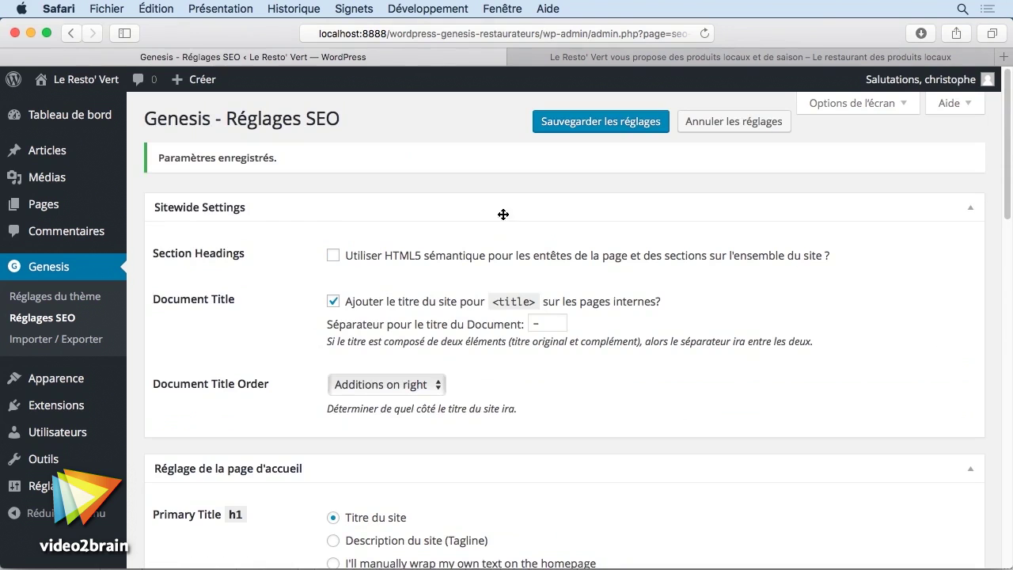
{"action": "left_click", "coordinate": [576, 129]}
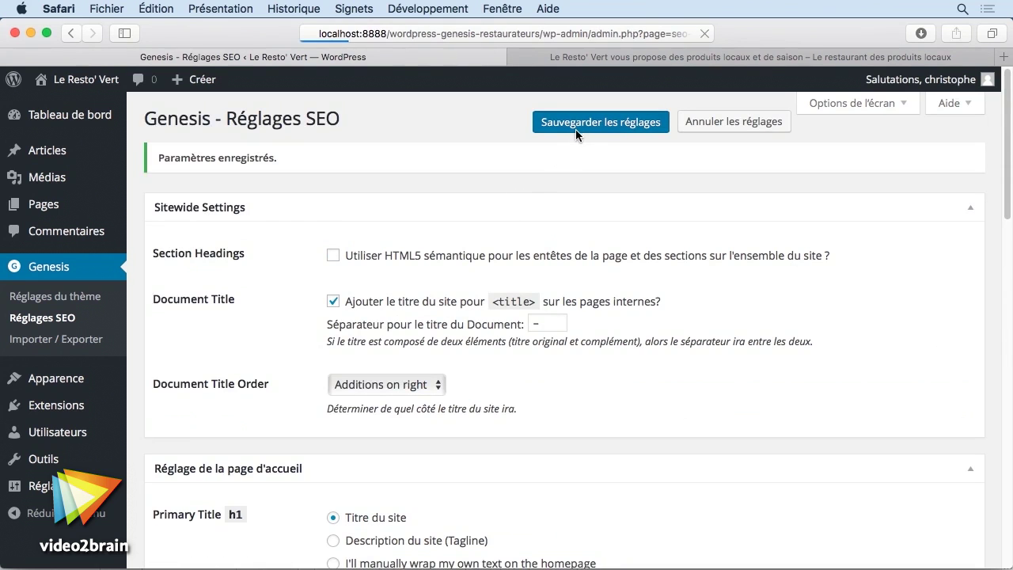
- Reload the site's home page and inspect the meta description and keywords tags in its source code, then close the source view
{"action": "left_click", "coordinate": [591, 57]}
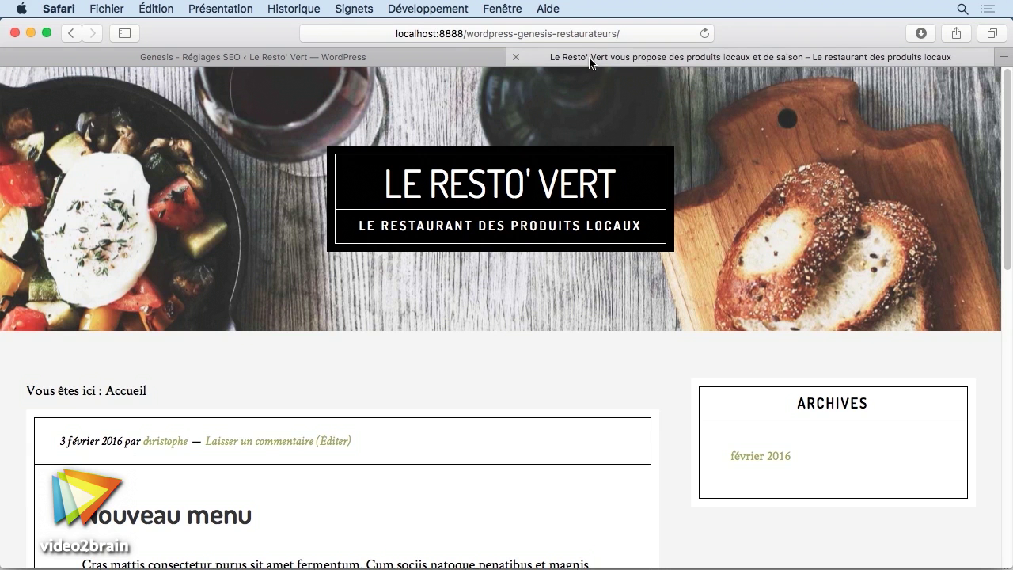
{"action": "left_click", "coordinate": [539, 178]}
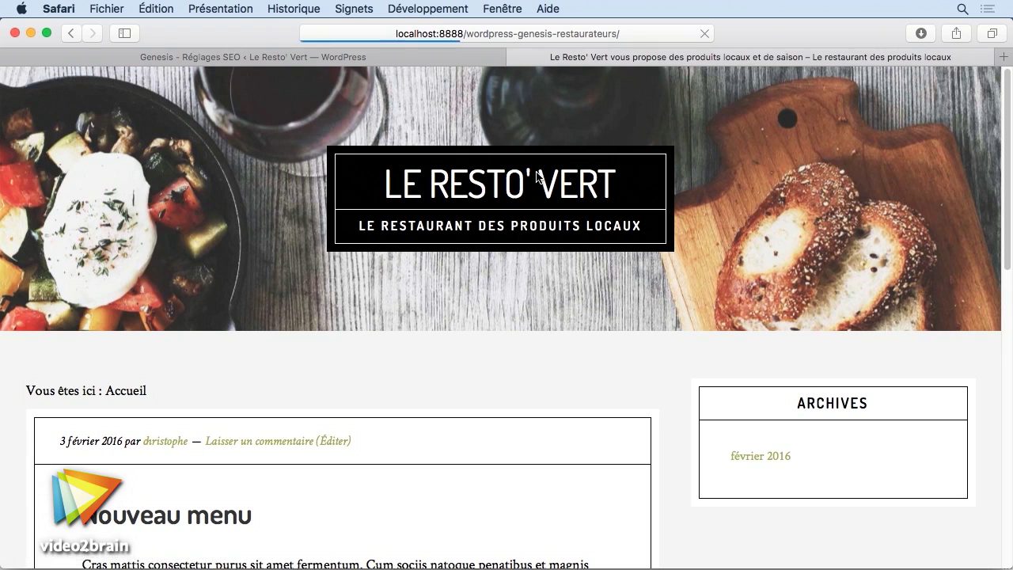
{"action": "right_click", "coordinate": [563, 374]}
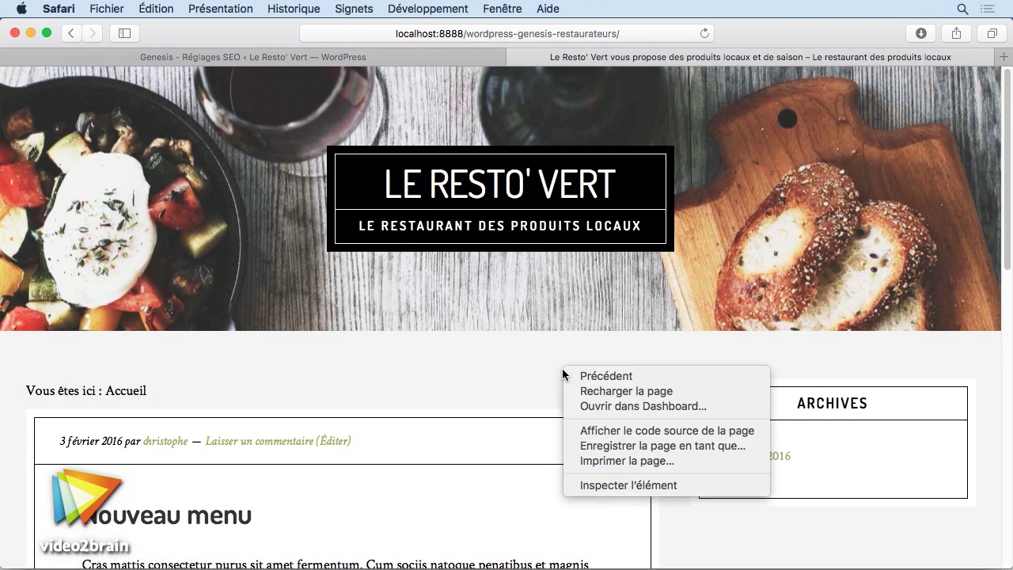
{"action": "left_click", "coordinate": [610, 432]}
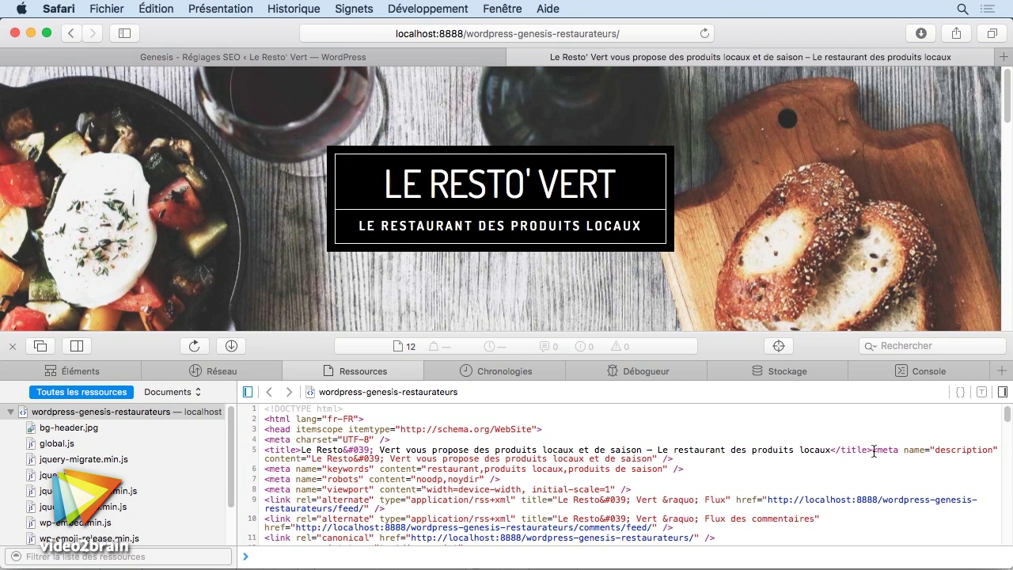
{"action": "left_click_drag", "start_coordinate": [872, 450], "coordinate": [677, 462]}
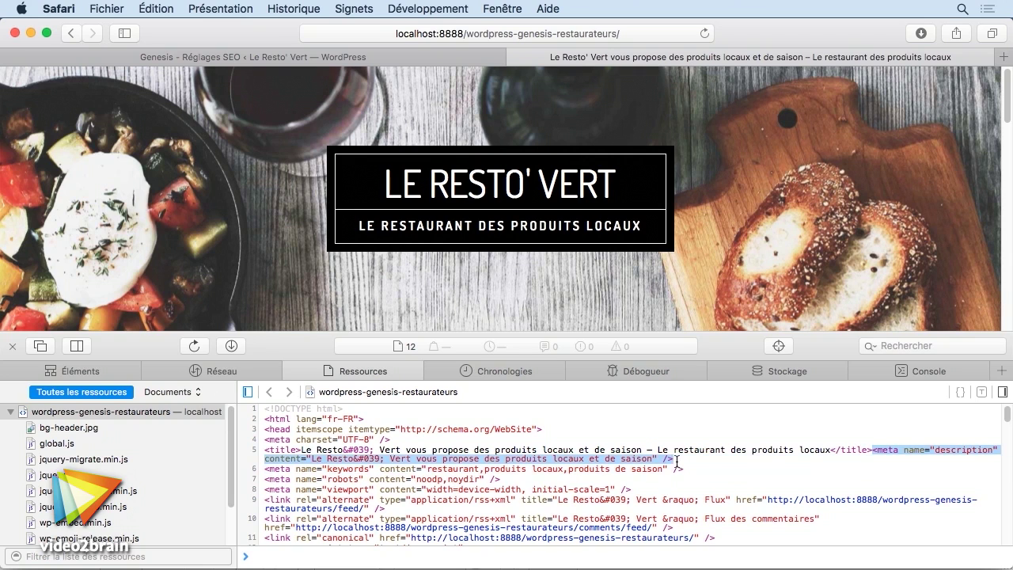
{"action": "left_click_drag", "start_coordinate": [267, 469], "coordinate": [693, 468]}
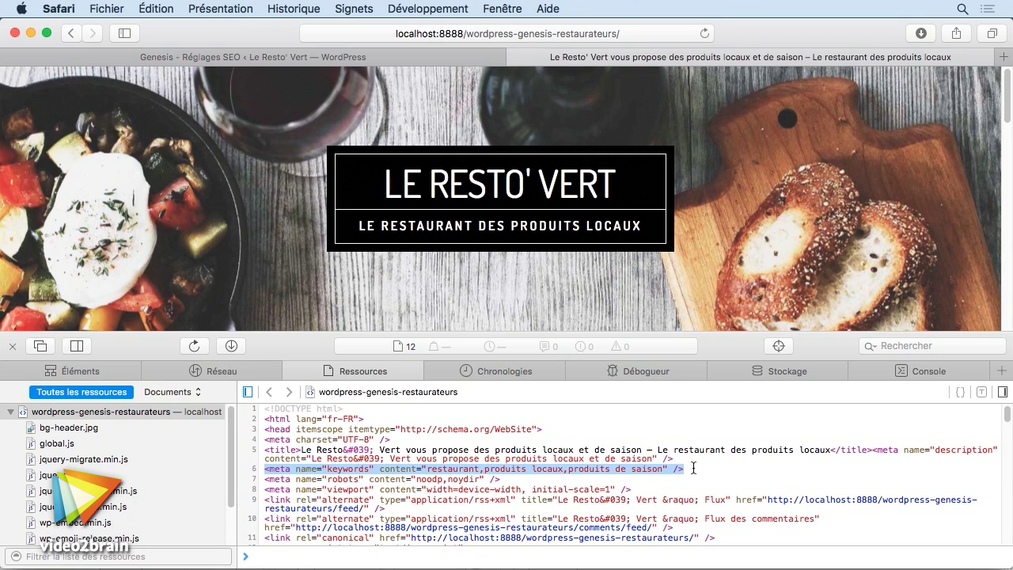
{"action": "left_click", "coordinate": [13, 346]}
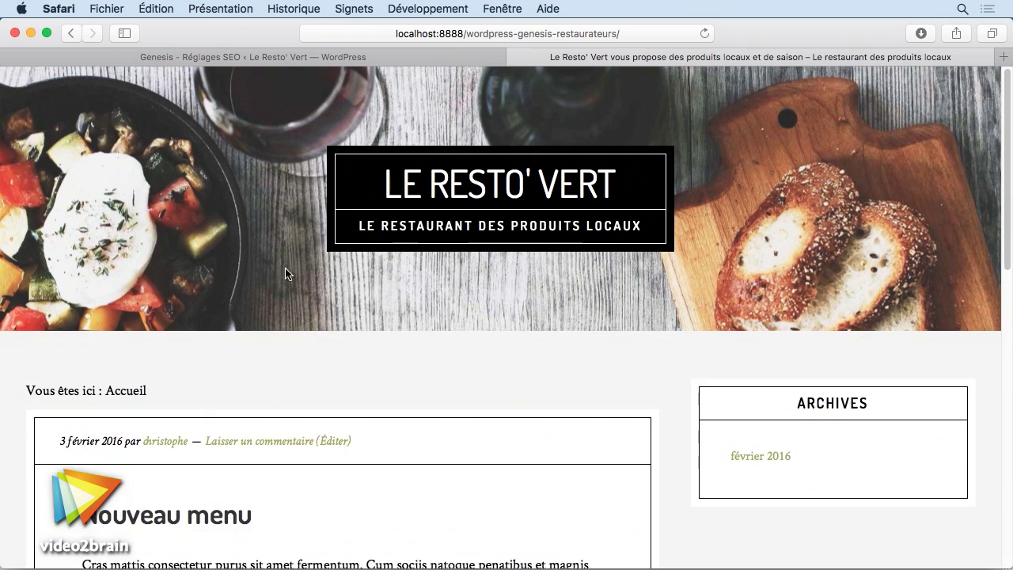
- Return to the Genesis SEO settings and review the homepage section, including its robots options
{"action": "left_click", "coordinate": [436, 56]}
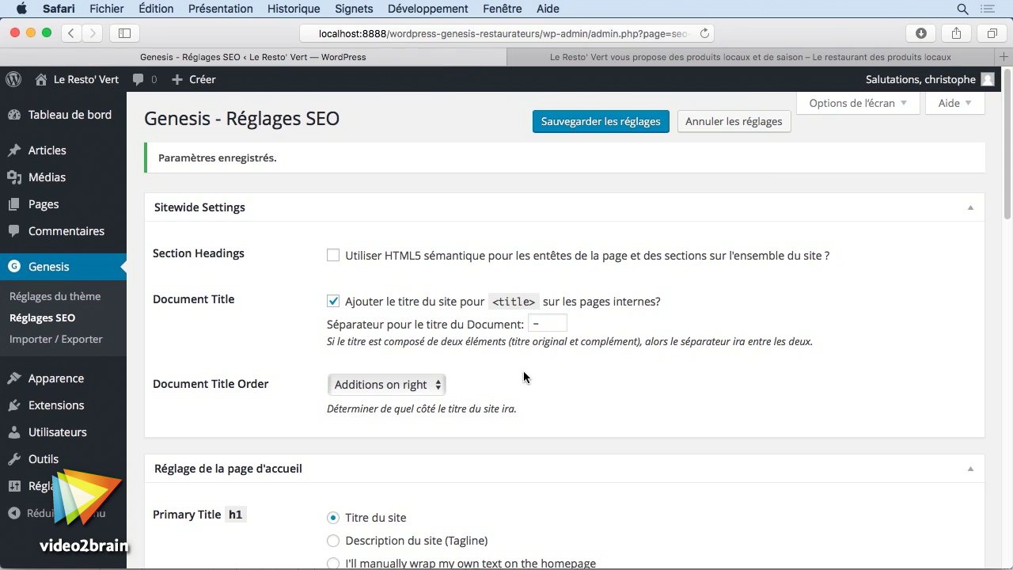
{"action": "scroll", "coordinate": [523, 377], "scroll_direction": "down", "scroll_amount": 10}
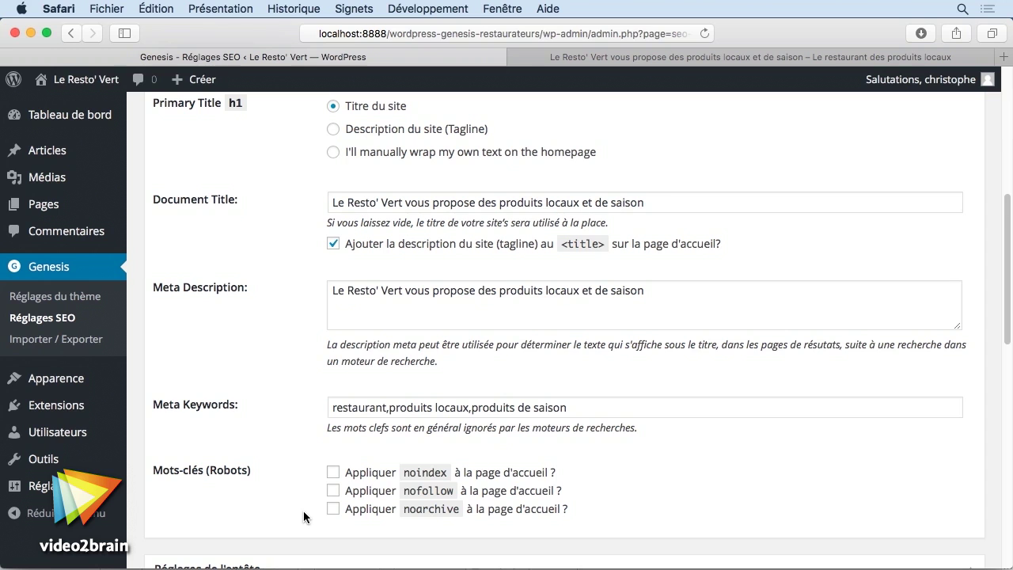
{"action": "scroll", "coordinate": [303, 512], "scroll_direction": "up", "scroll_amount": 10}
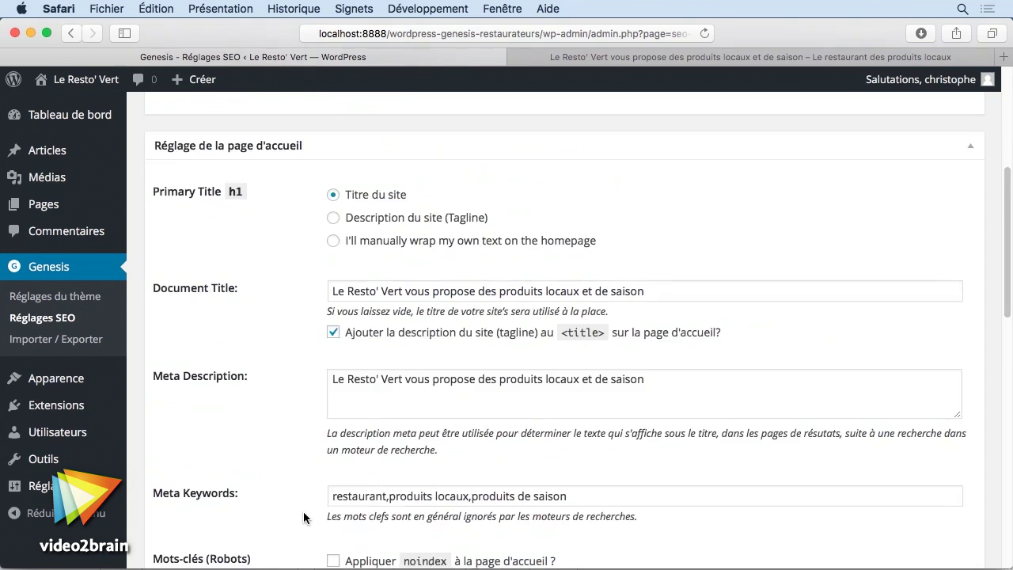